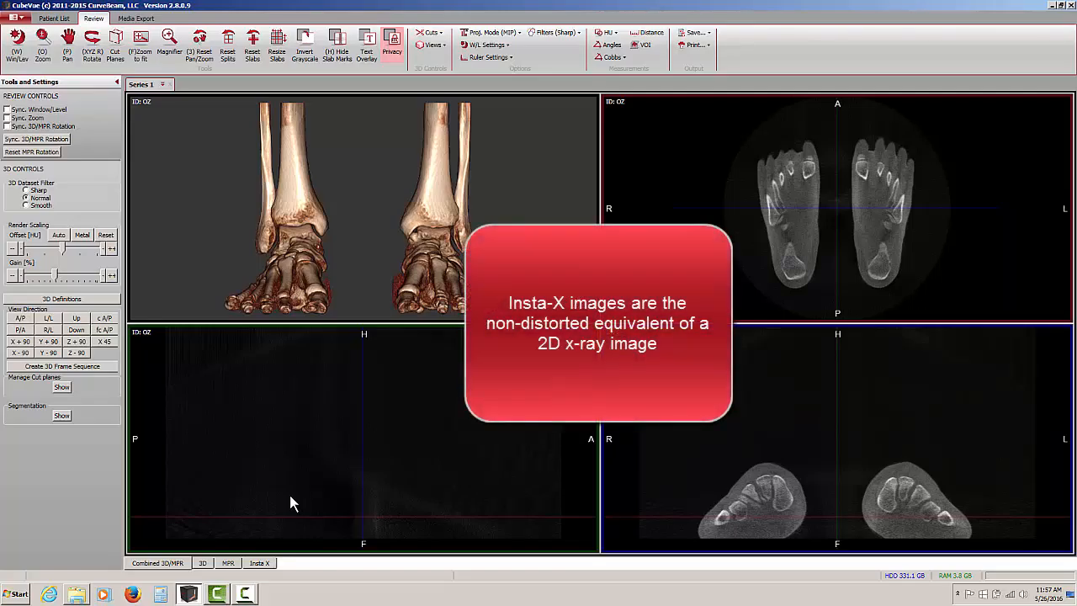
- Generate the Insta-X images and adjust the Calcaneal AP image to window 1250 and level -660
click(258, 563)
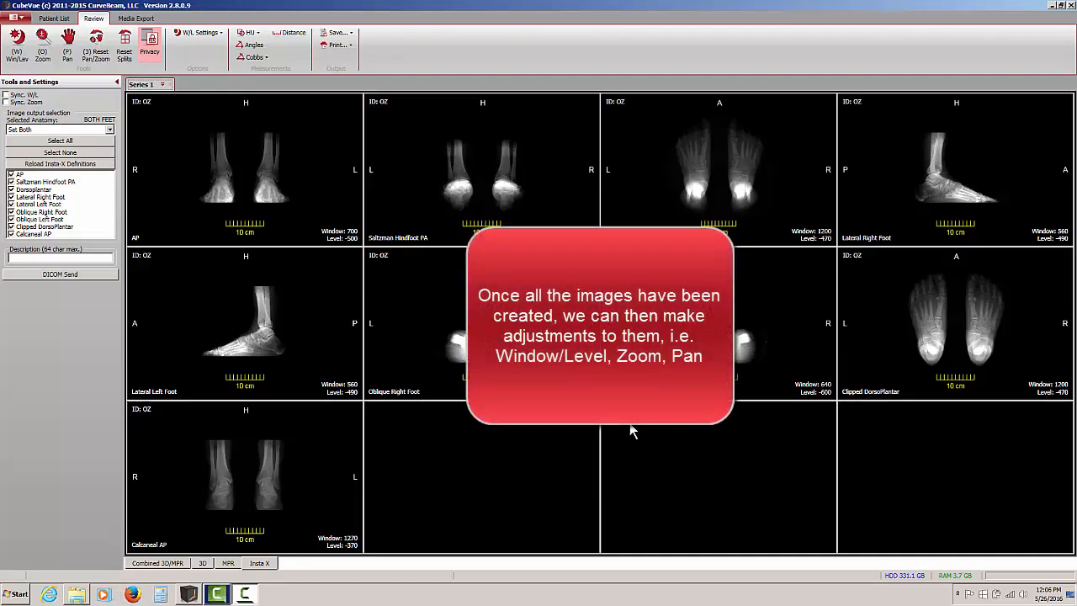
click(16, 62)
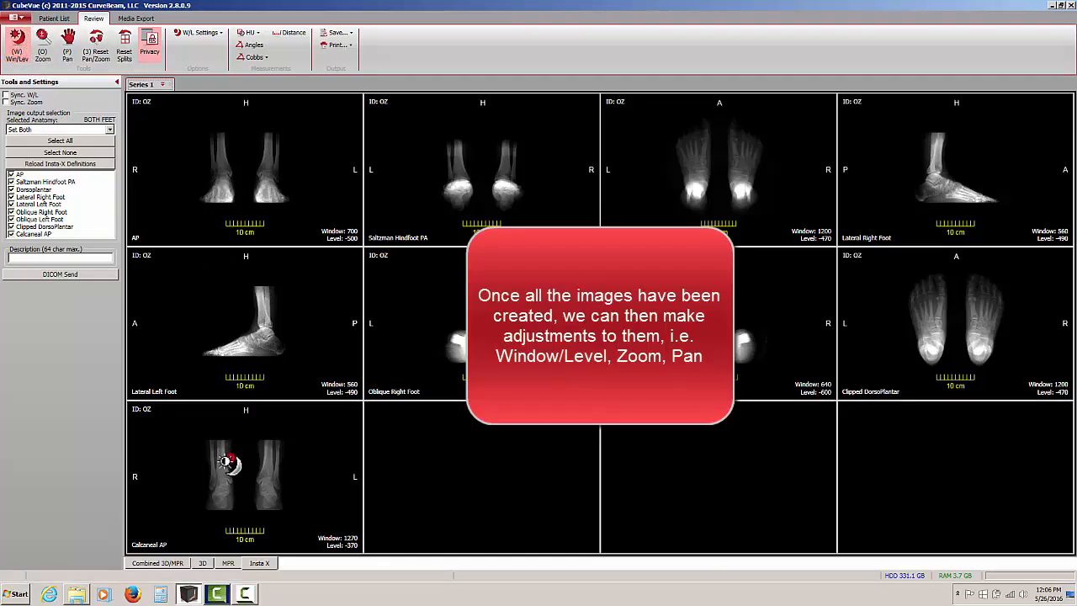
drag(226, 461, 266, 431)
- Enlarge the Calcaneal AP image and pan it within its frame
click(42, 46)
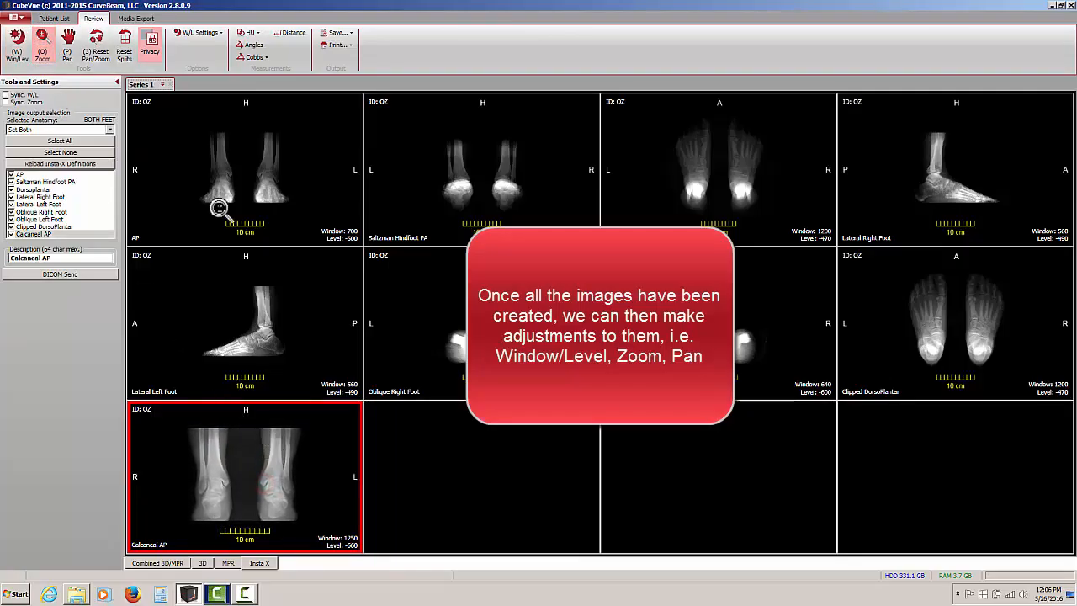
click(69, 46)
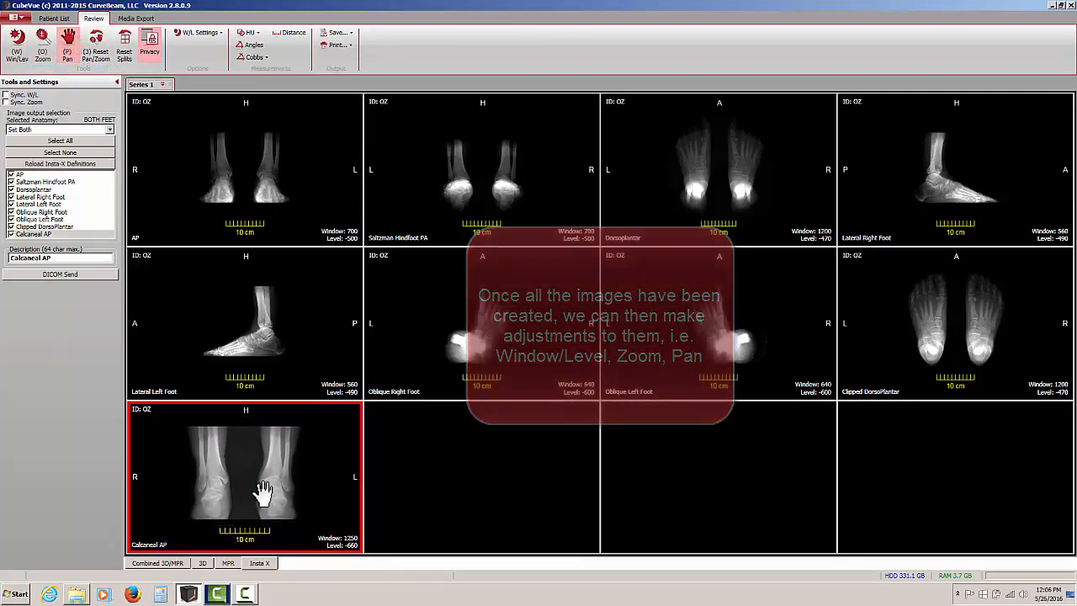
click(68, 46)
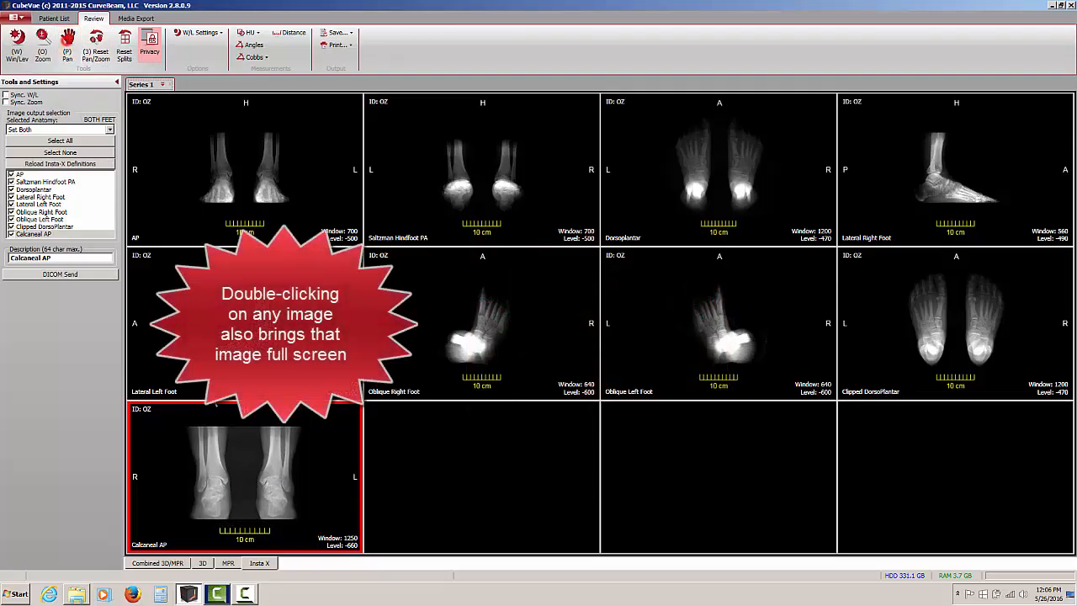
- Show the Calcaneal AP image full screen, review the available save formats, and return to the image grid
double_click(261, 487)
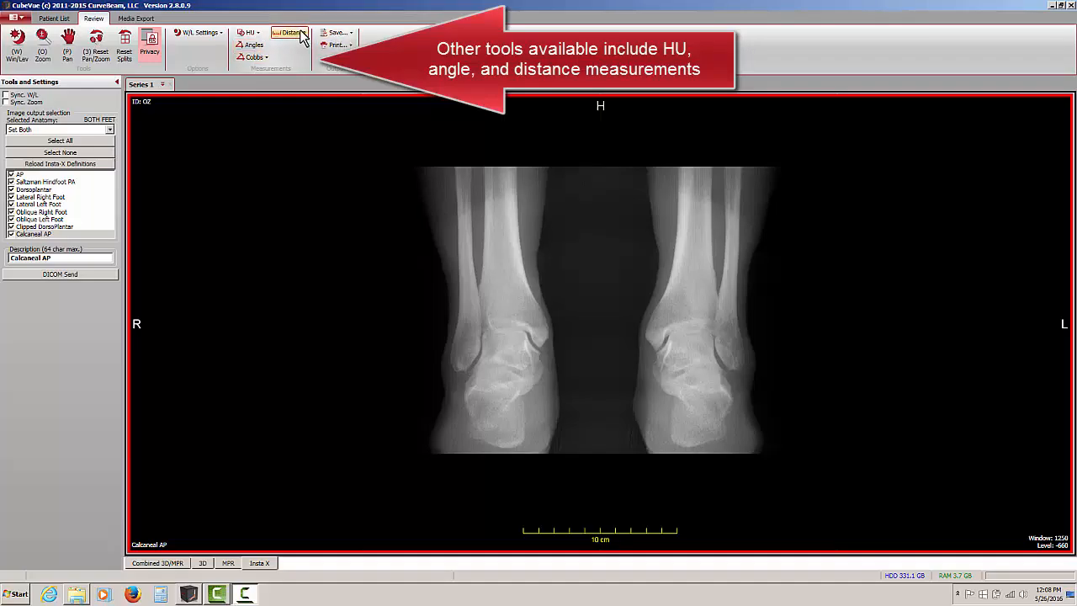
click(350, 33)
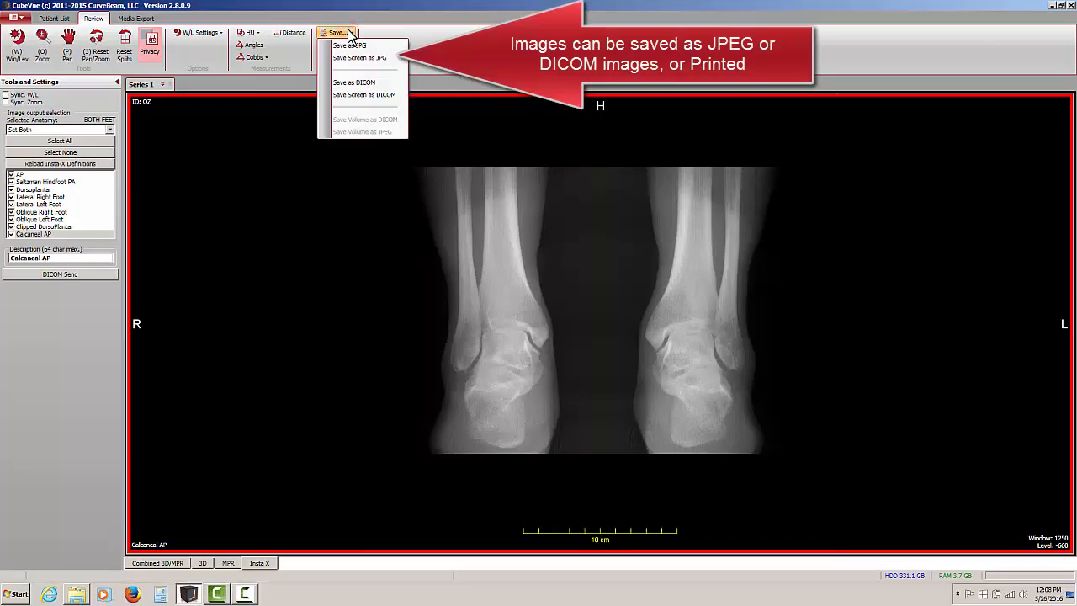
click(350, 36)
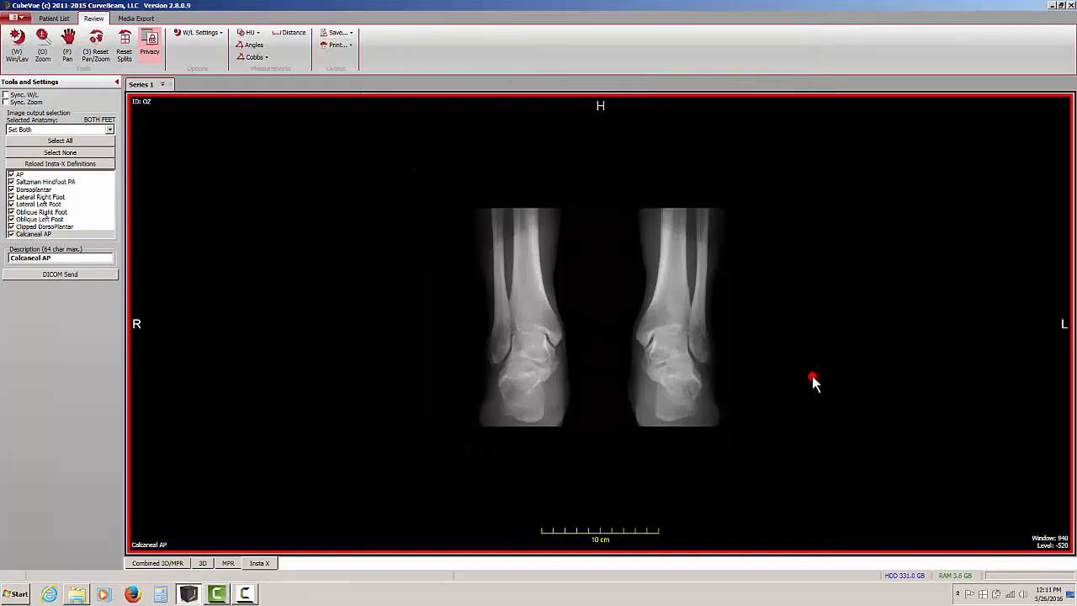
double_click(813, 378)
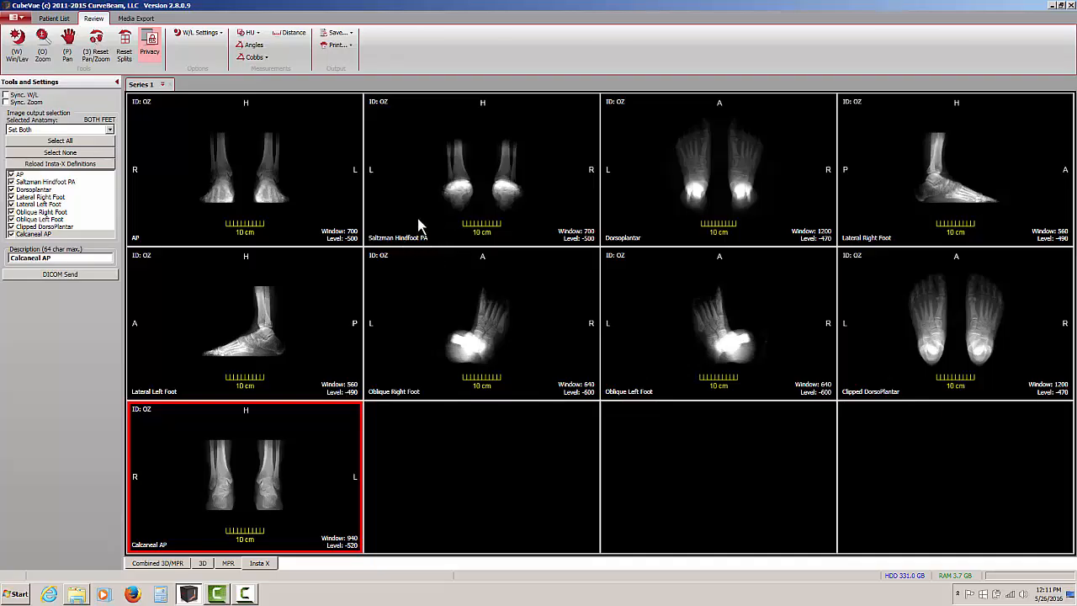
- Examine the AP image against the Calcaneal AP image, enlarging the Calcaneal AP image to full screen
click(249, 185)
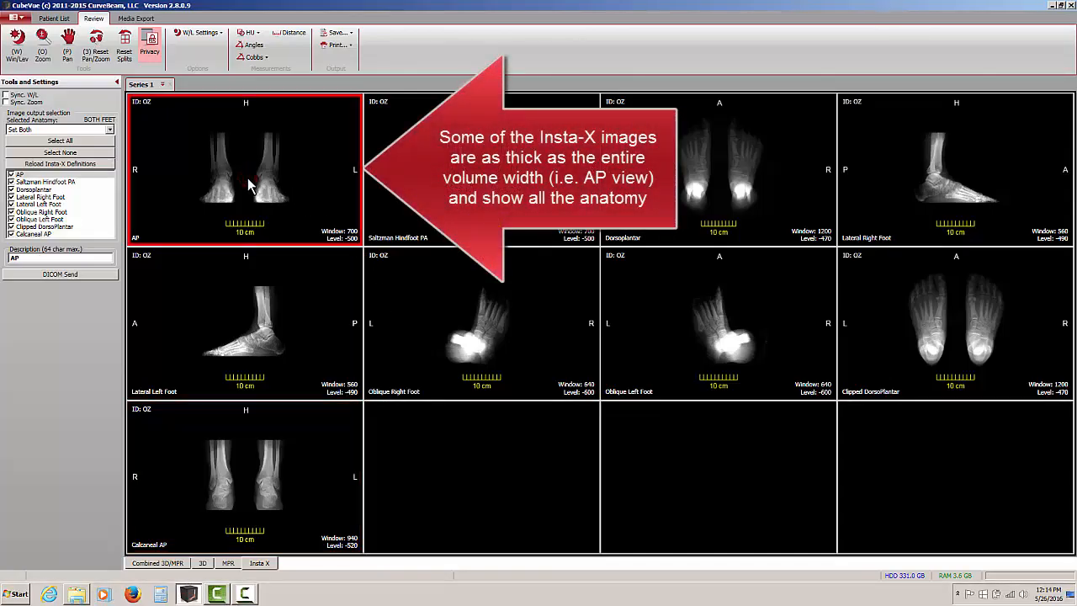
click(221, 471)
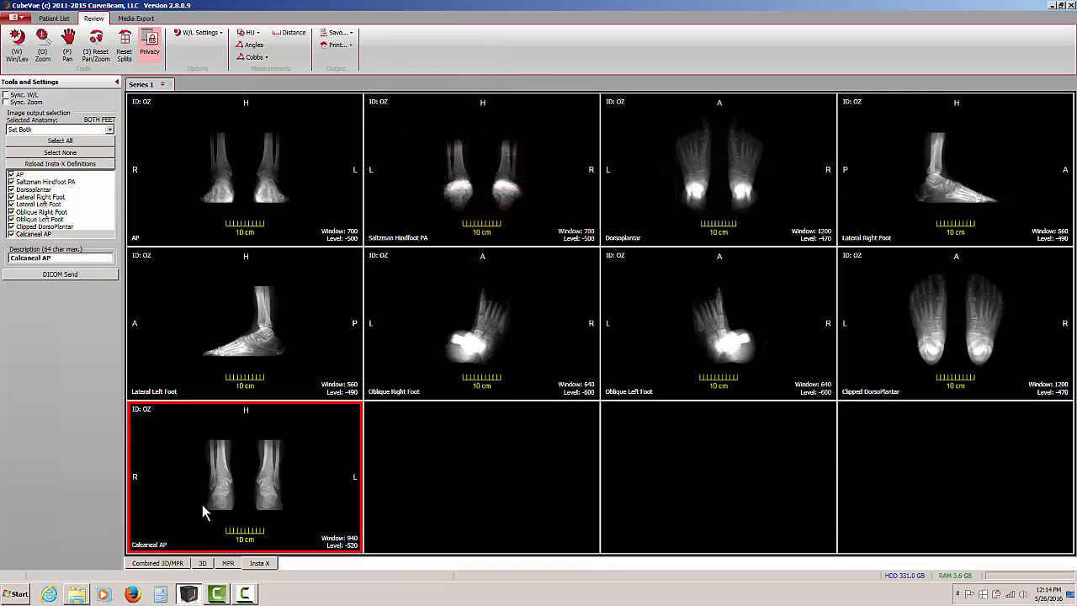
double_click(223, 492)
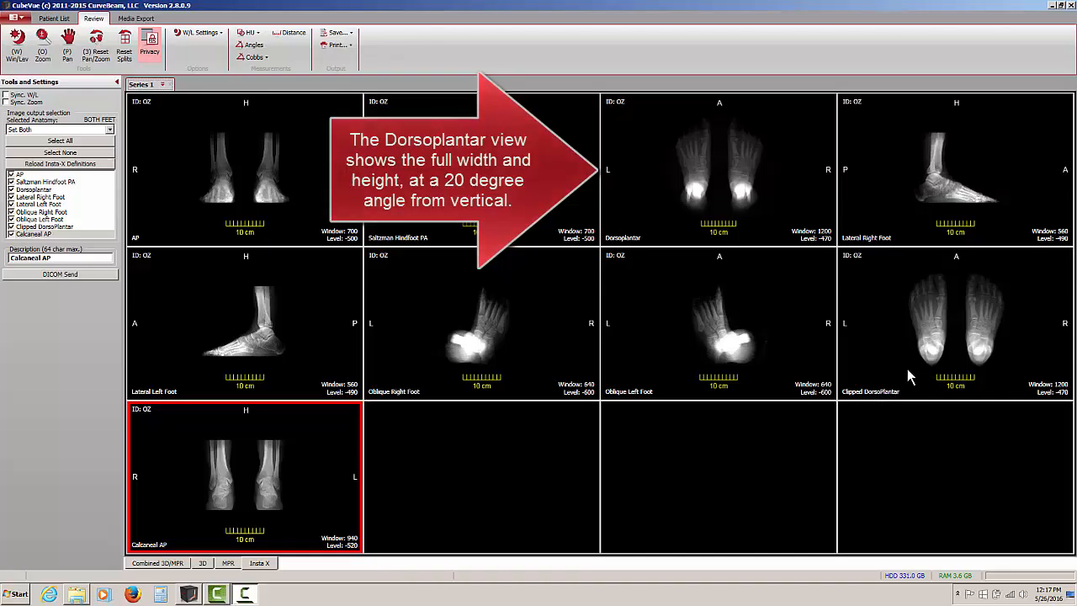
- Compare the talus and calcaneus in the Dorsoplantar and Clipped DorsoPlantar images, viewing each full screen
double_click(729, 173)
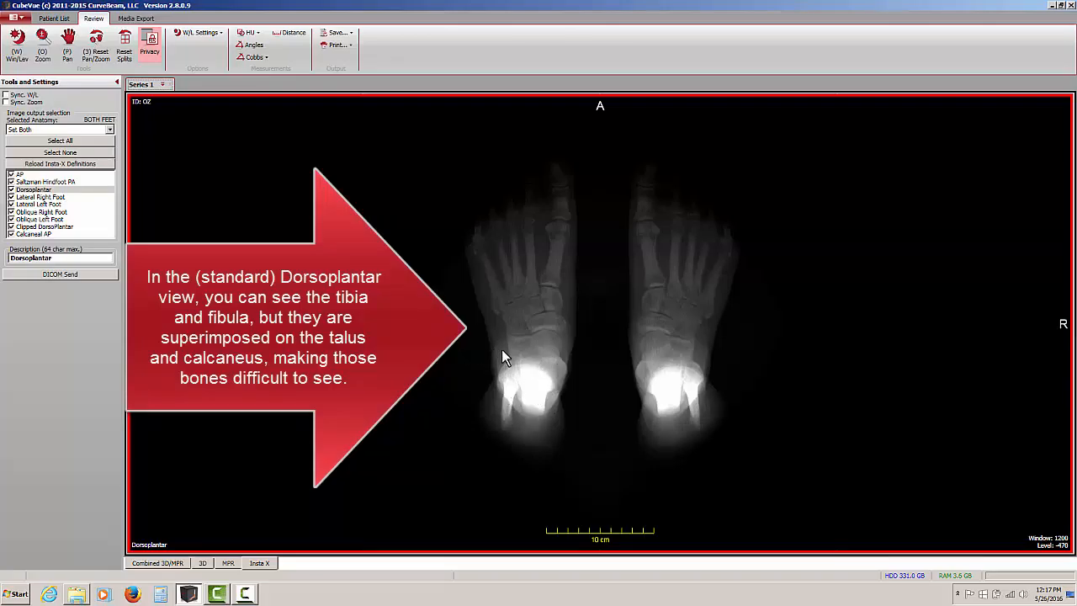
double_click(385, 337)
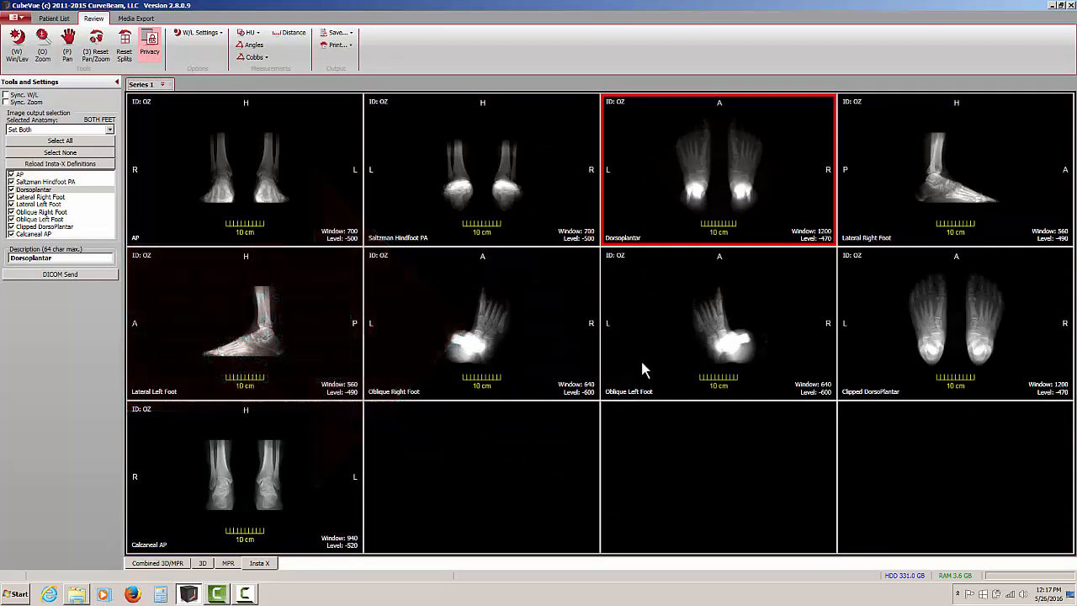
double_click(900, 303)
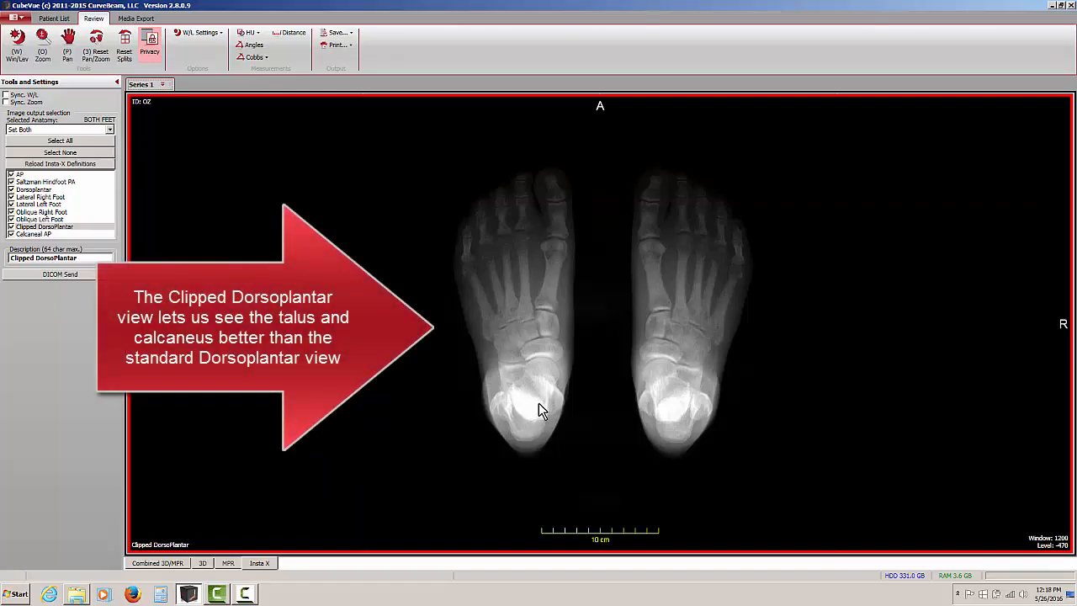
double_click(258, 440)
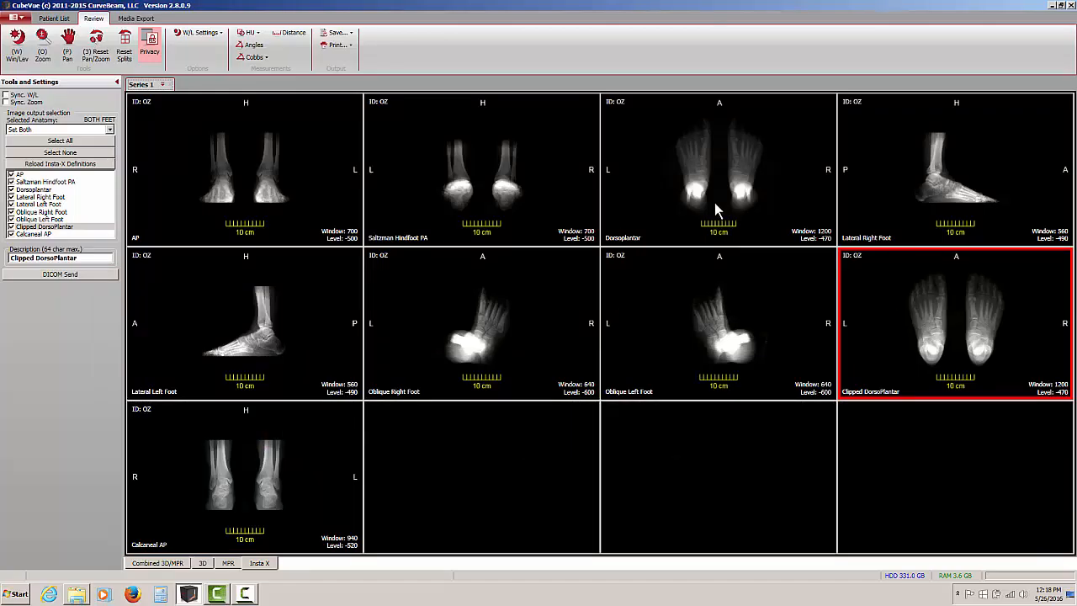
double_click(919, 350)
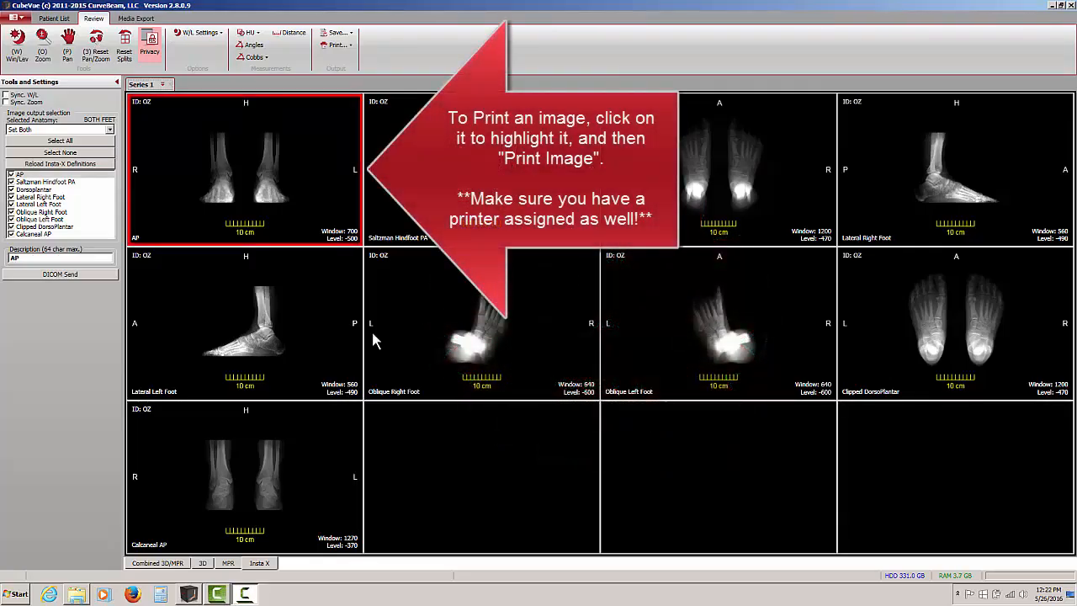
- Review the print options for the AP image and for the Oblique Right Foot image
click(336, 46)
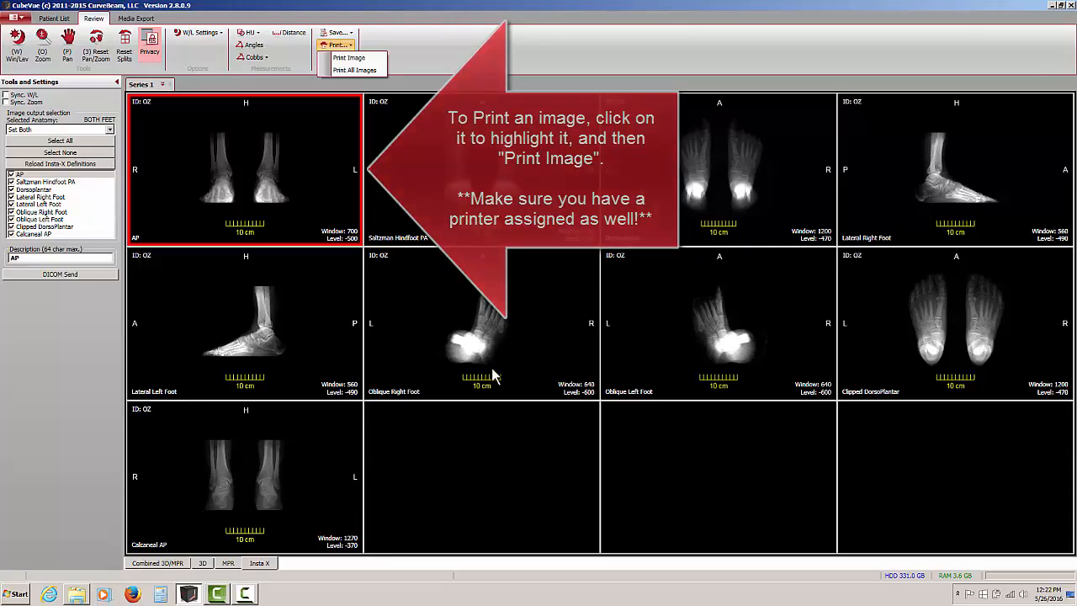
click(459, 325)
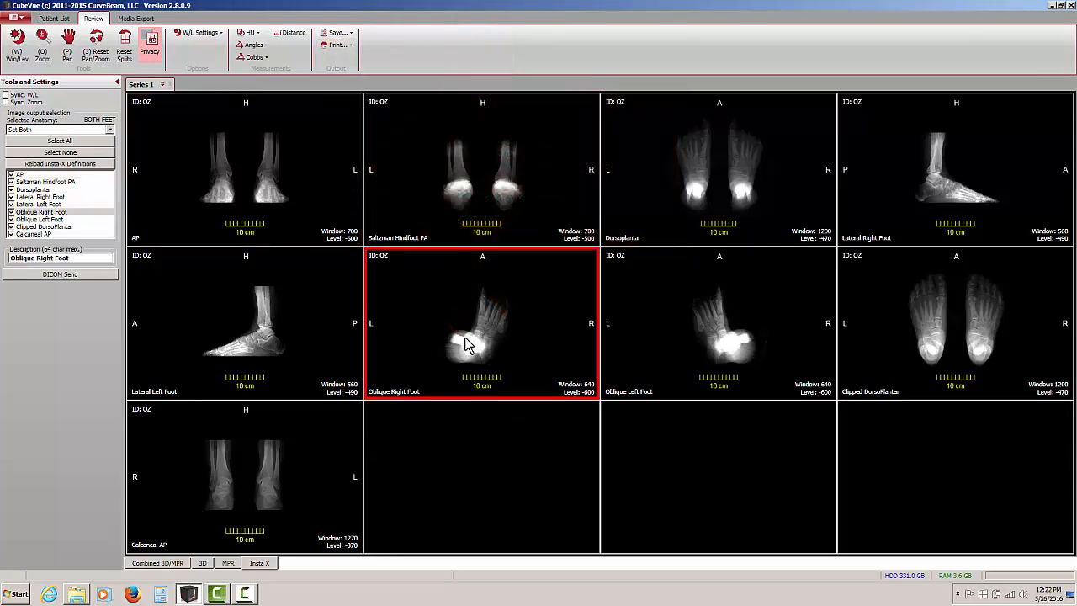
click(333, 46)
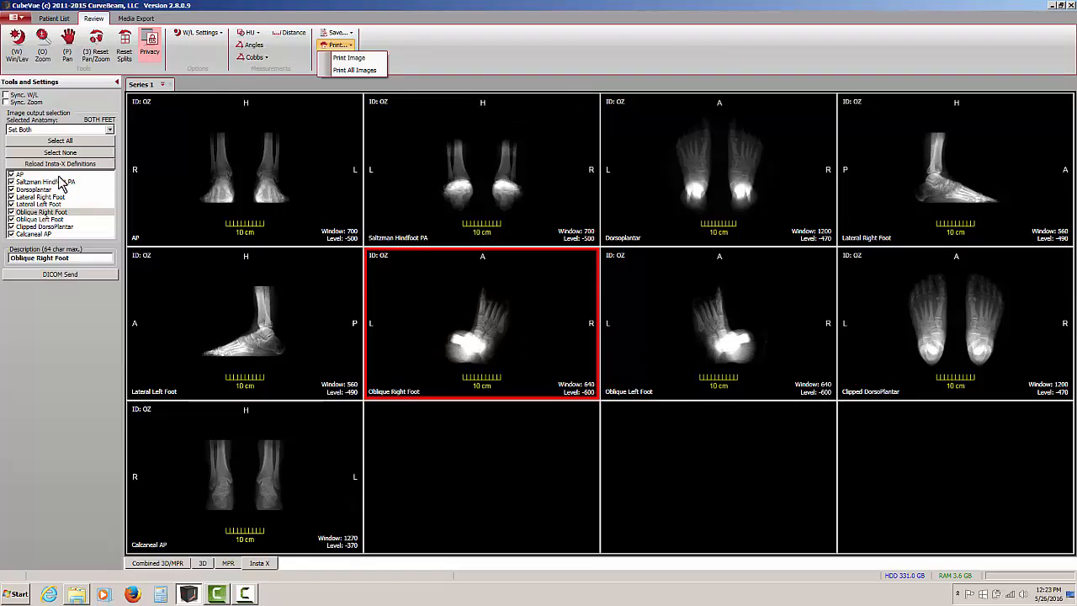
- Exclude the Saltzman Hindfoot PA image from the output, check the print options, and restore the image
click(11, 182)
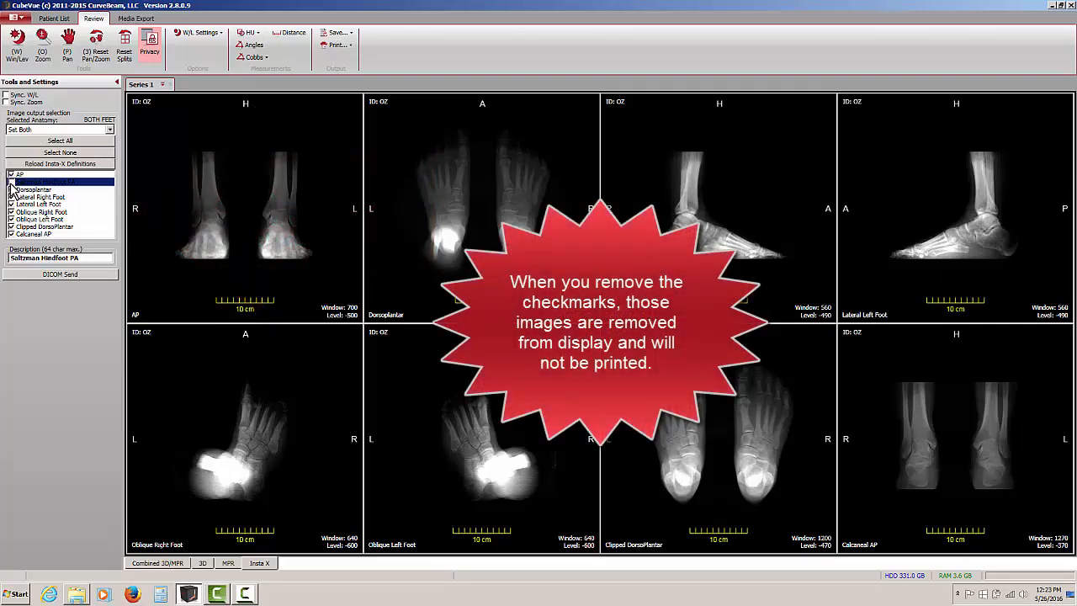
click(338, 46)
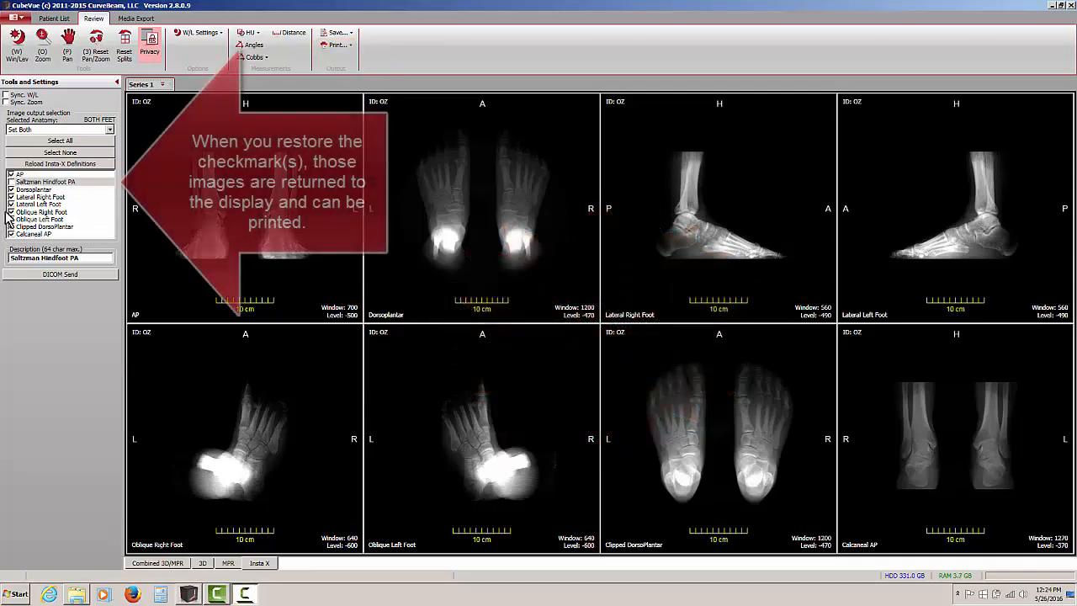
click(11, 182)
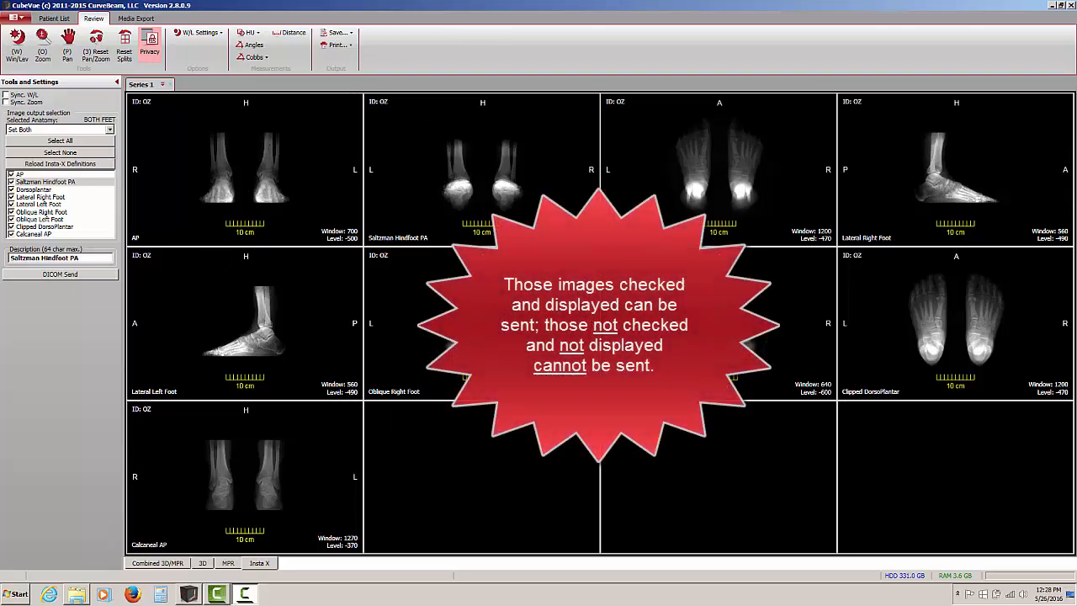
- Send the images by DICOM without Oblique Right Foot and Oblique Left Foot, and reselect all images
click(11, 212)
click(11, 219)
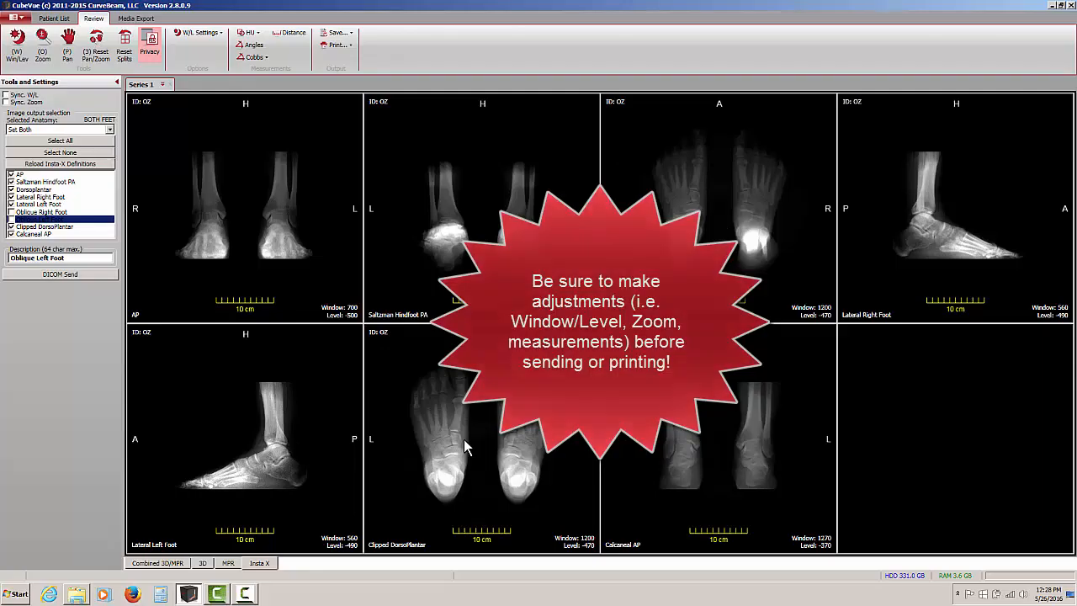
click(67, 276)
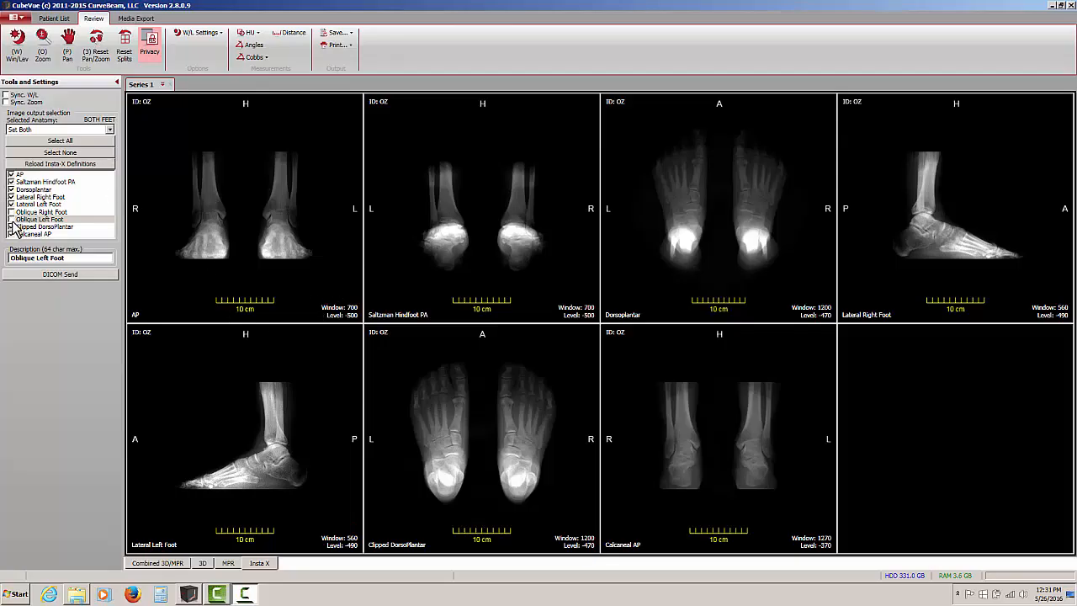
click(71, 139)
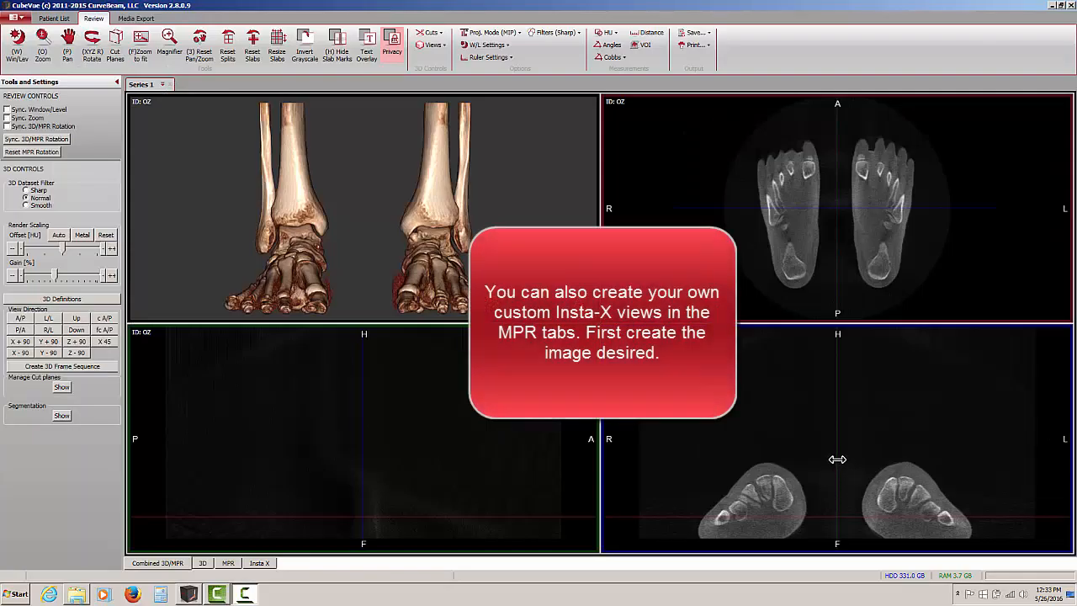
- Position the sagittal slab through the right foot and set its projection mode to Radio
drag(837, 460, 772, 457)
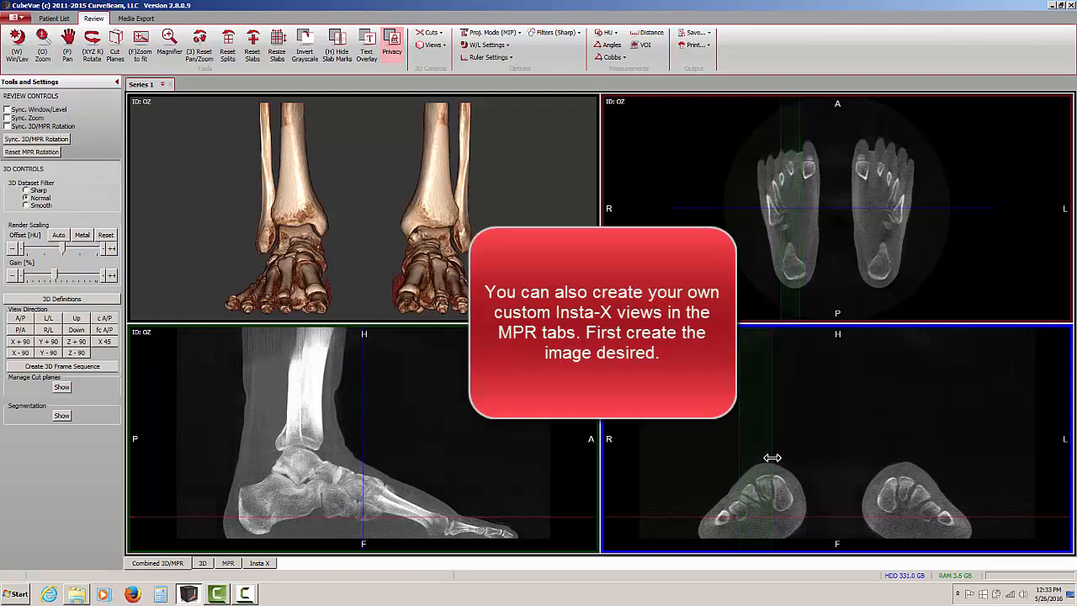
click(505, 34)
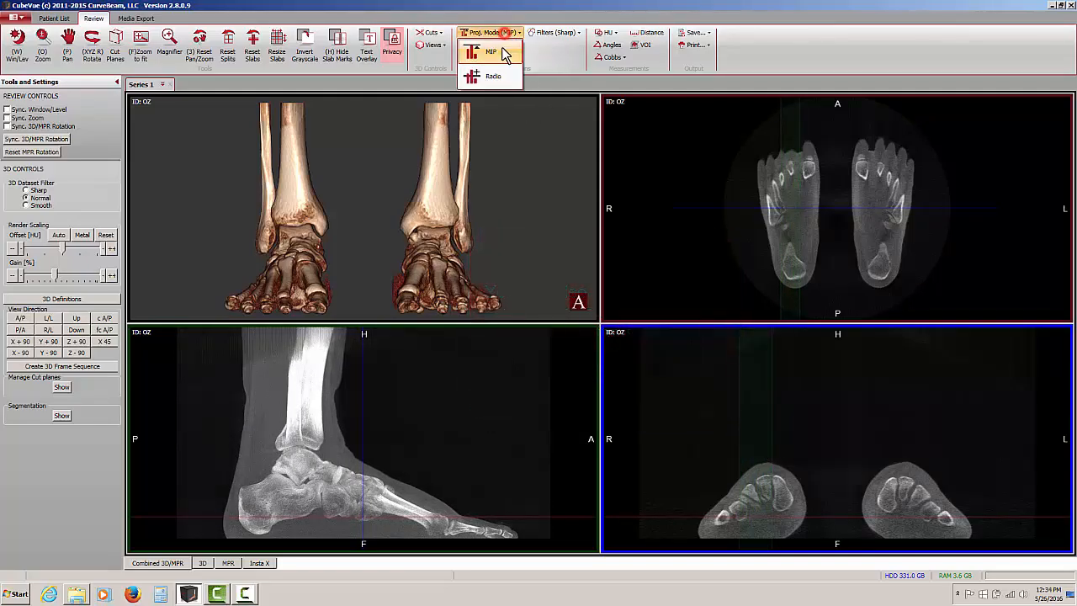
click(470, 401)
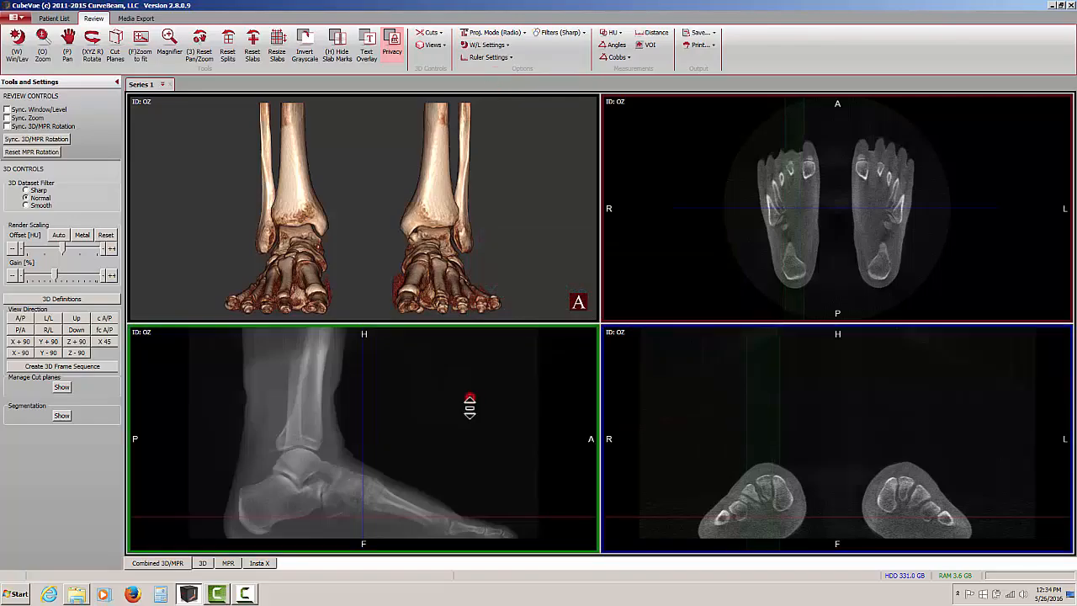
scroll(474, 402, up, 3)
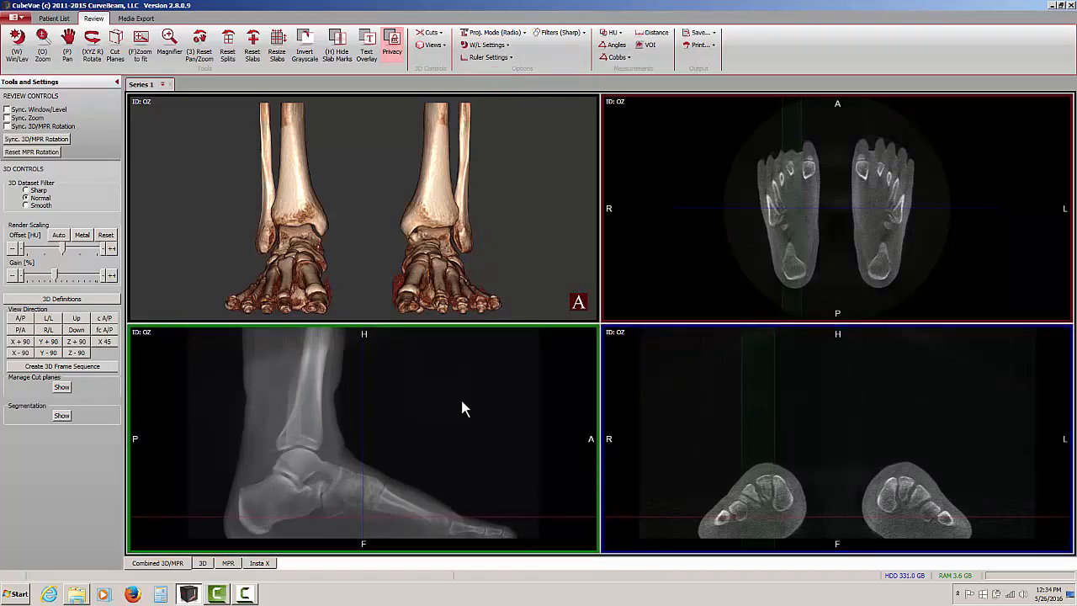
- Transfer the right foot's sagittal image to the Insta-X page and display that page
right_click(418, 399)
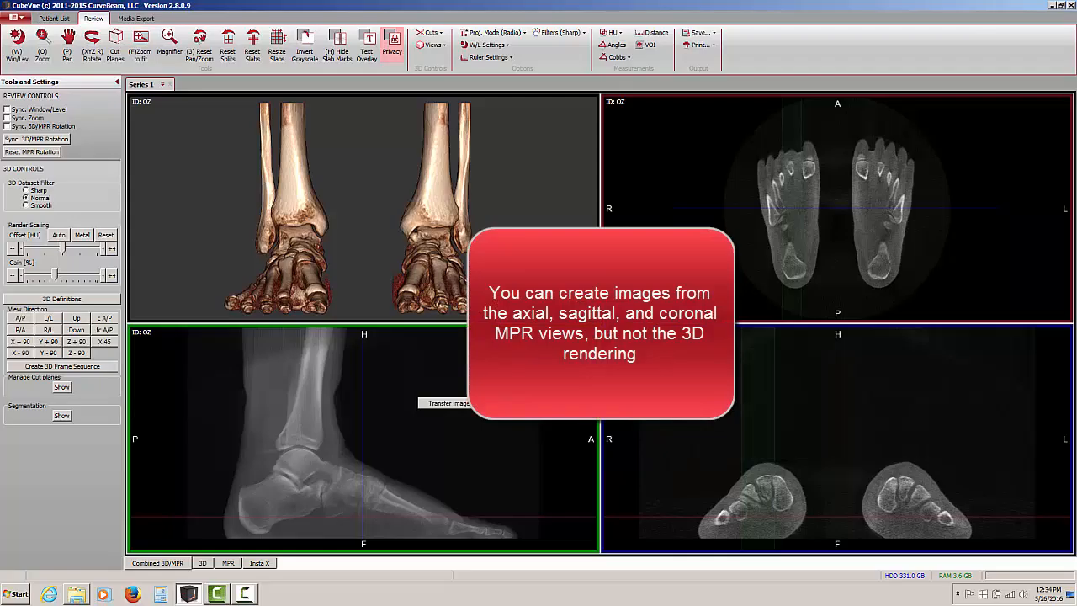
click(497, 186)
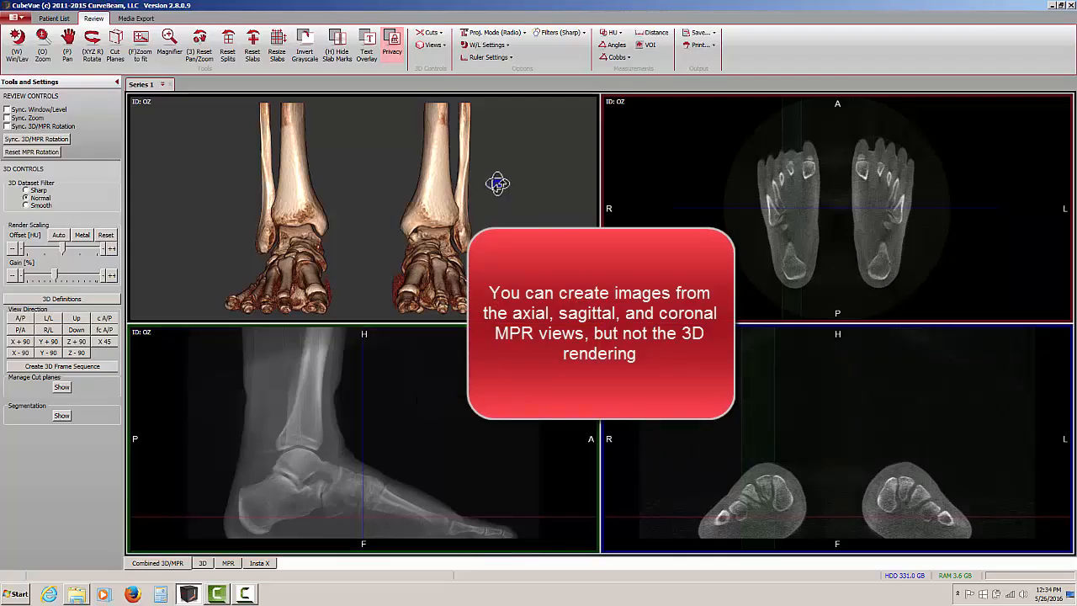
right_click(445, 371)
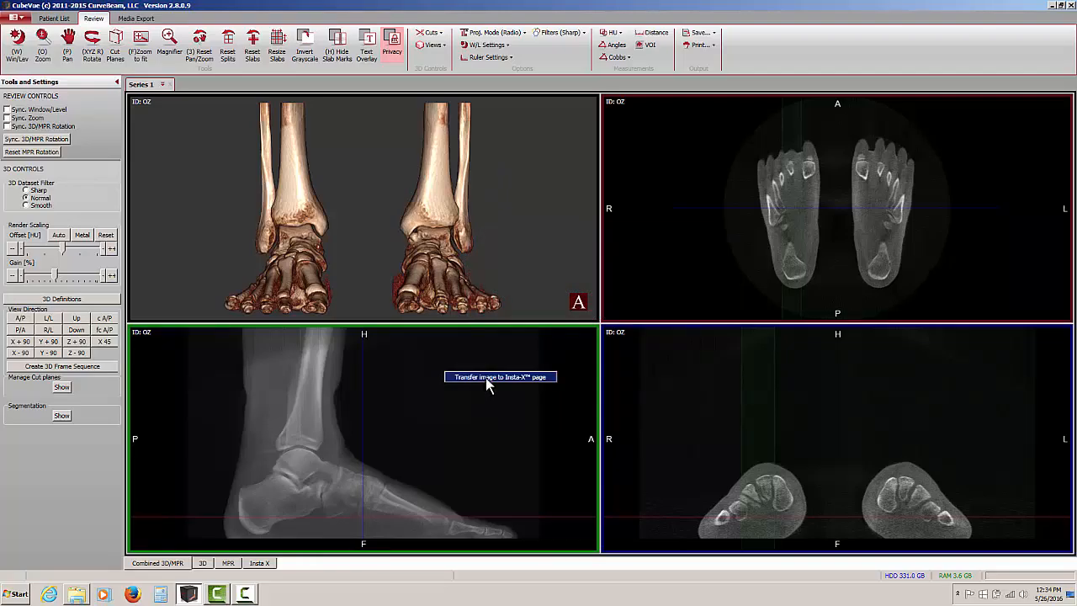
click(485, 377)
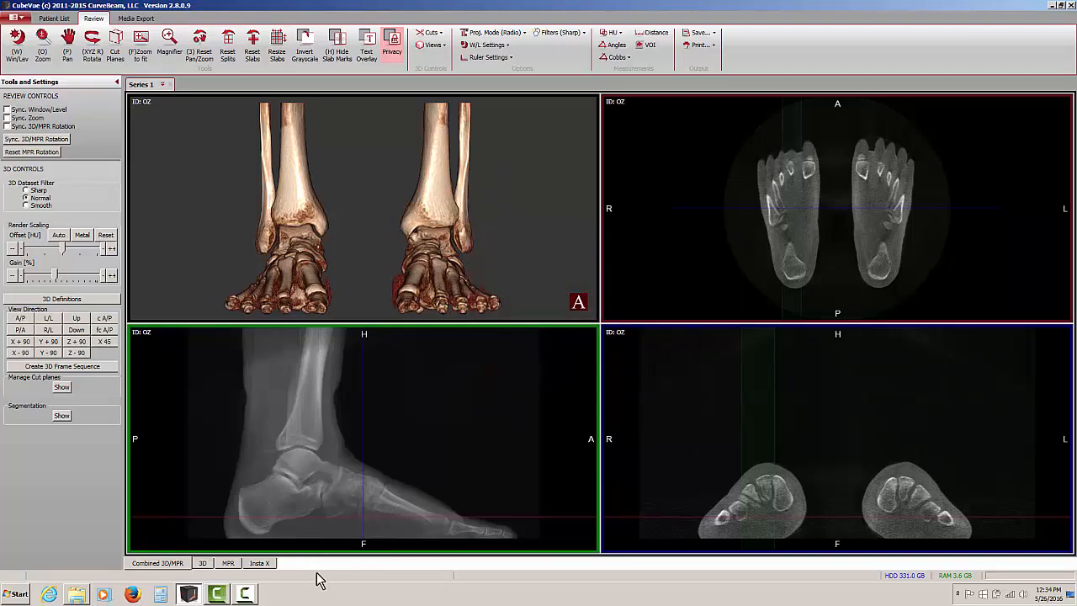
click(259, 563)
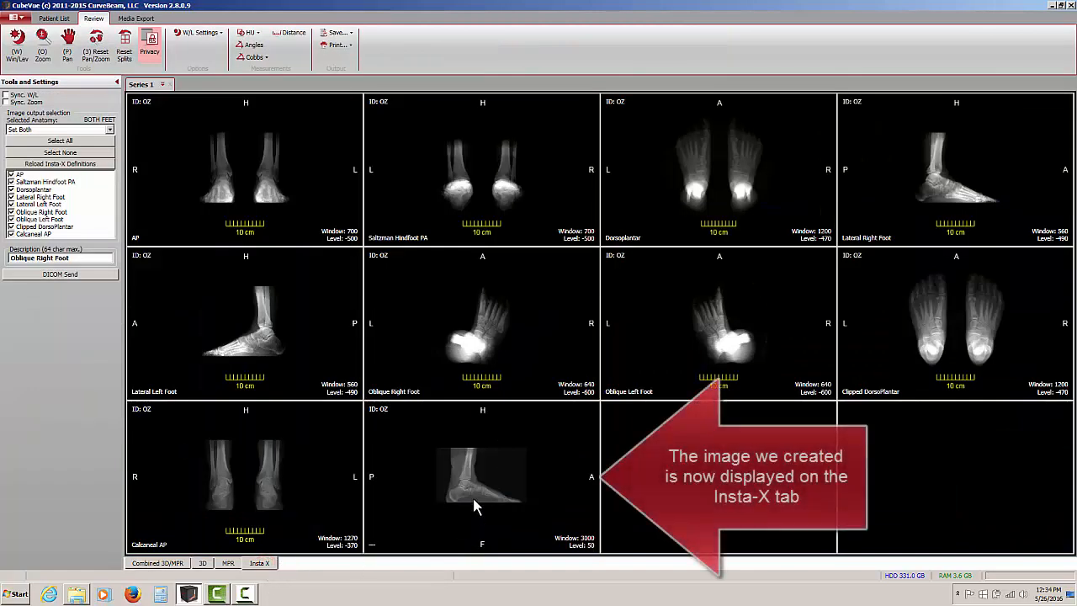
- Set the description of the new sagittal image to Test, and remove that image from the Insta-X page
click(460, 447)
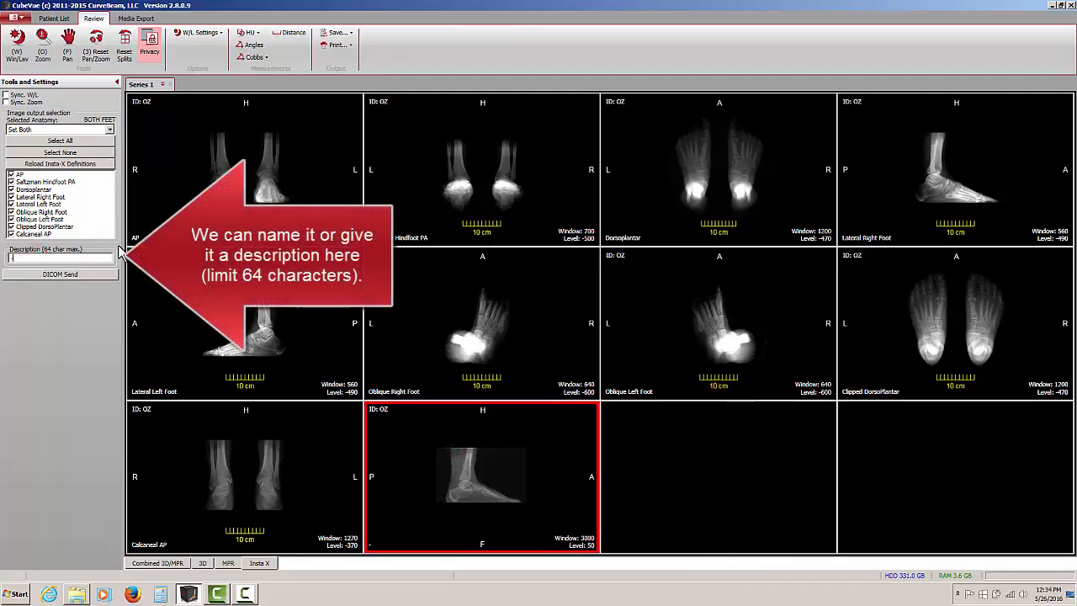
text(Test)
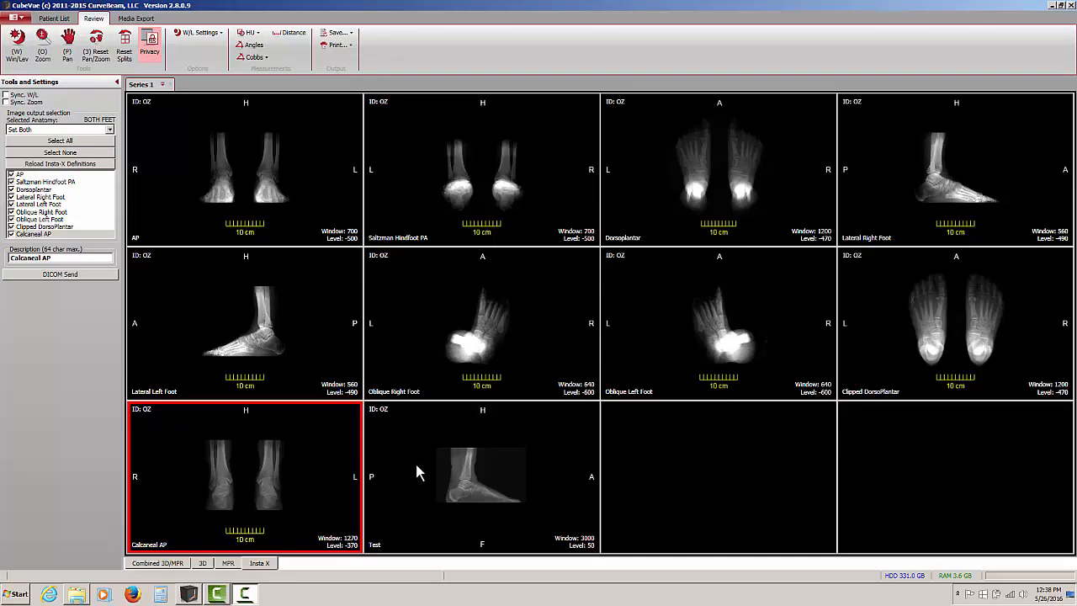
right_click(464, 485)
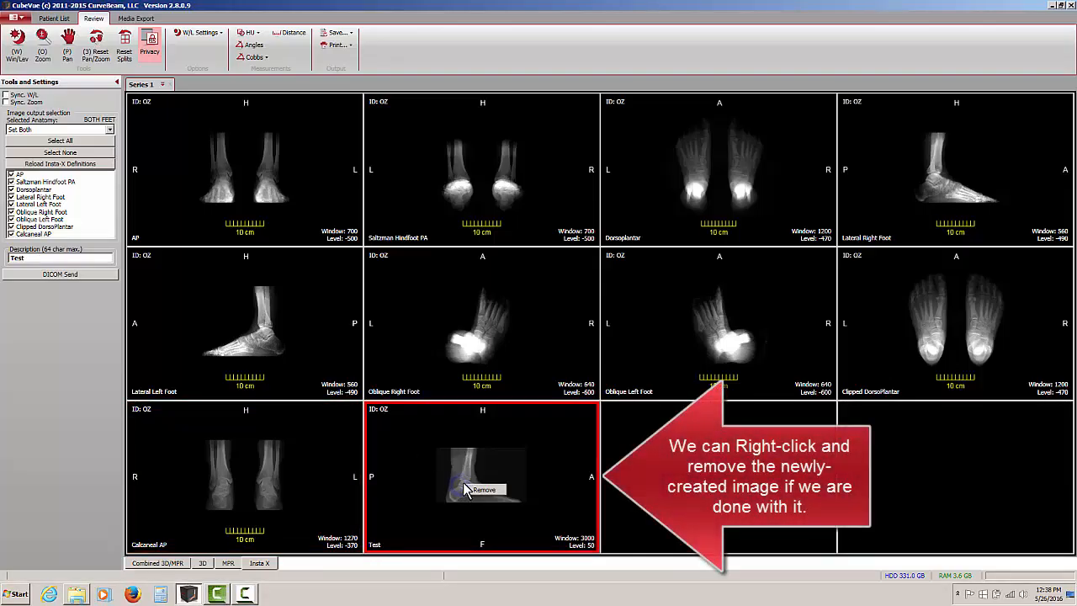
click(486, 490)
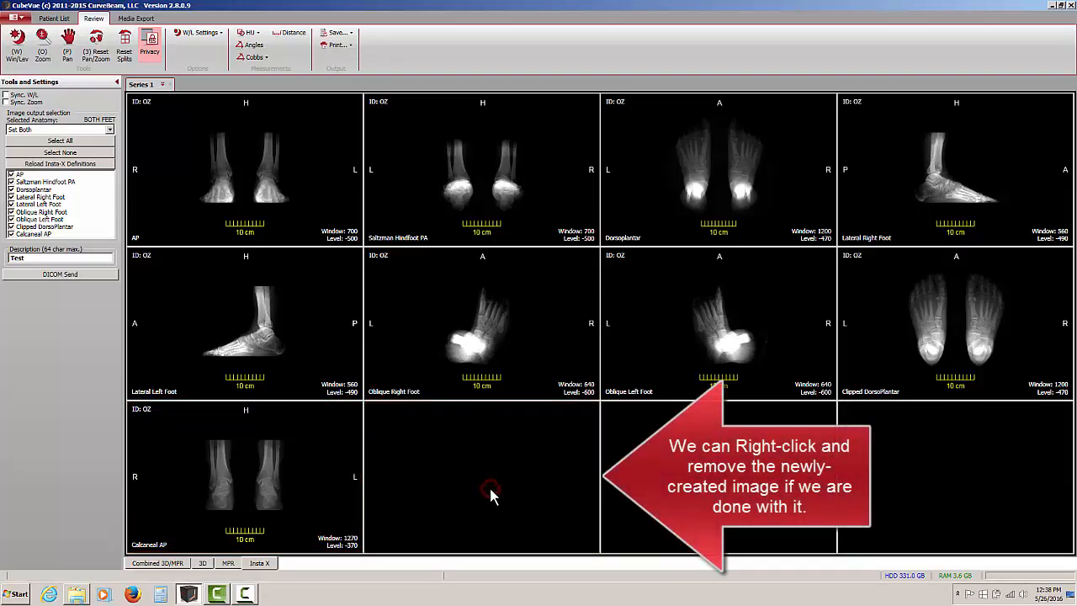
click(283, 470)
click(318, 355)
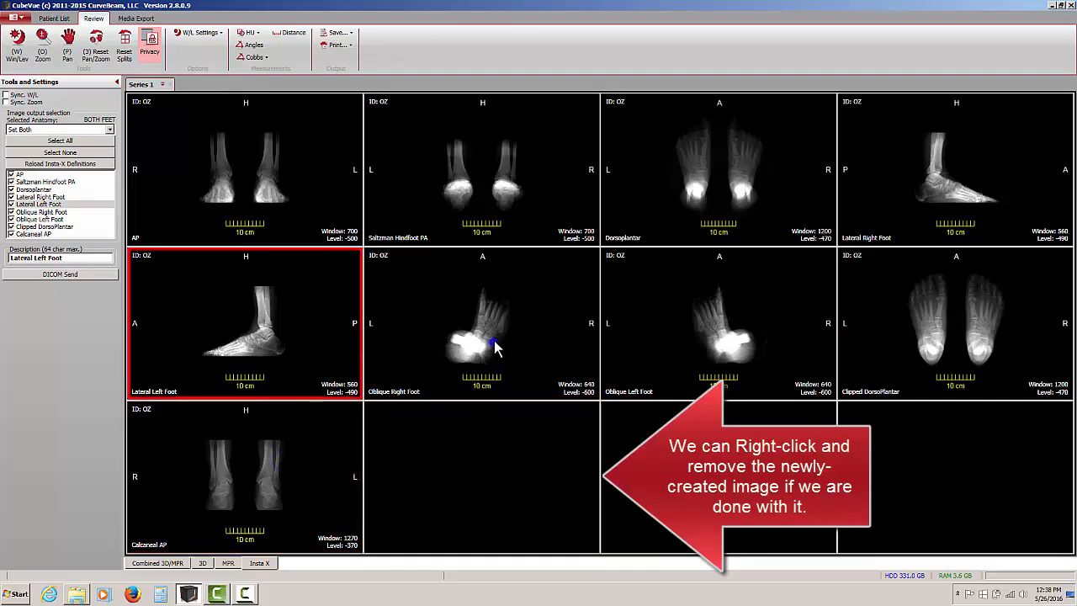
click(495, 343)
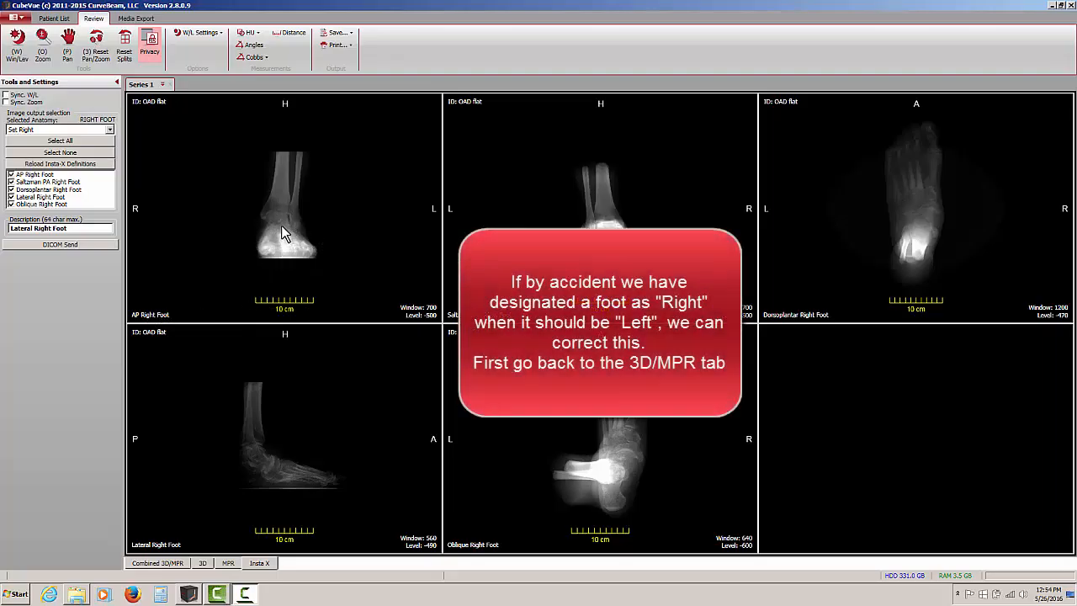
- Reset the session of the wrongly designated foot from the combined 3D/MPR view and set the dataset anatomy to Left Foot
click(155, 564)
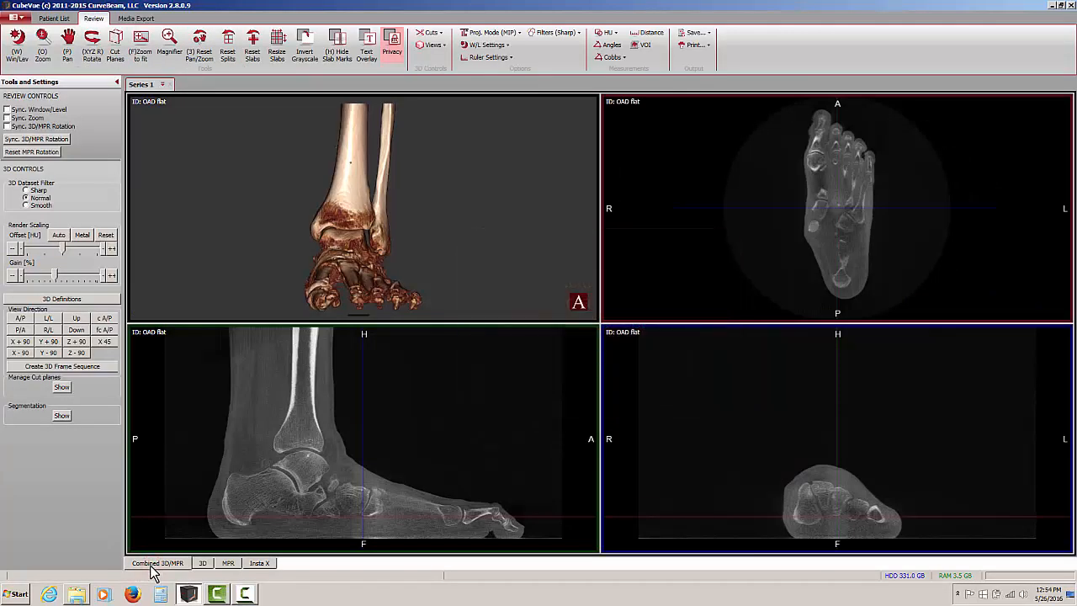
click(163, 85)
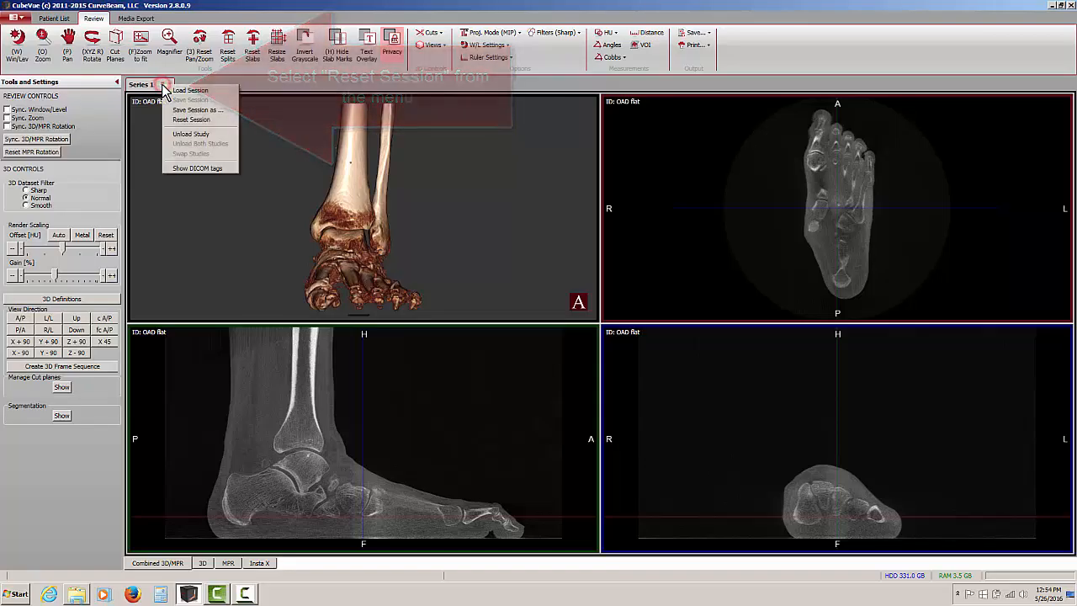
click(187, 120)
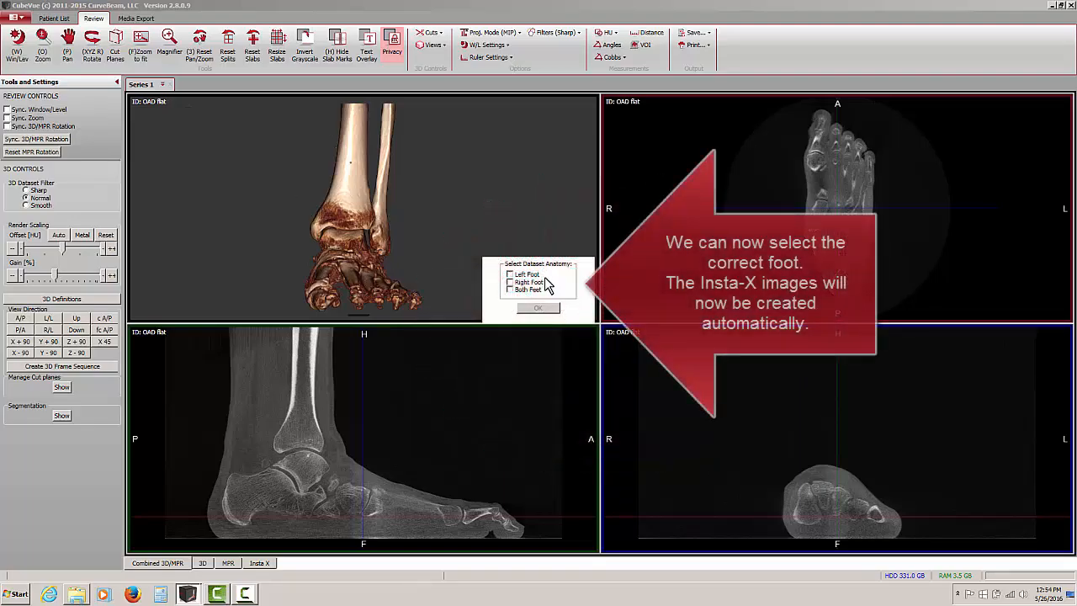
click(509, 274)
click(536, 308)
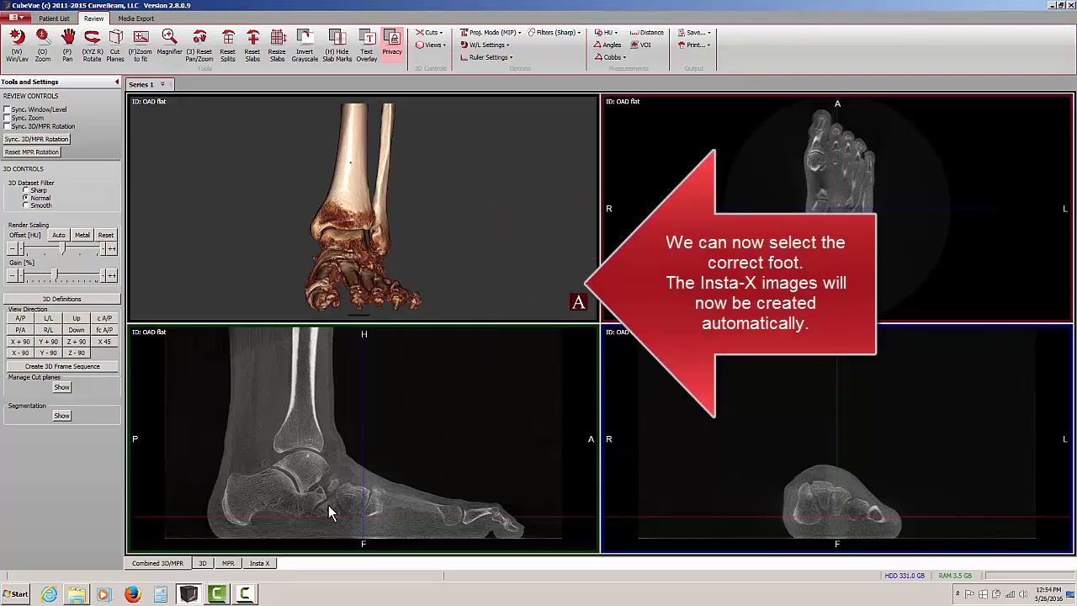
- Display the Insta-X images of the left foot and reload the Insta-X definitions
click(260, 564)
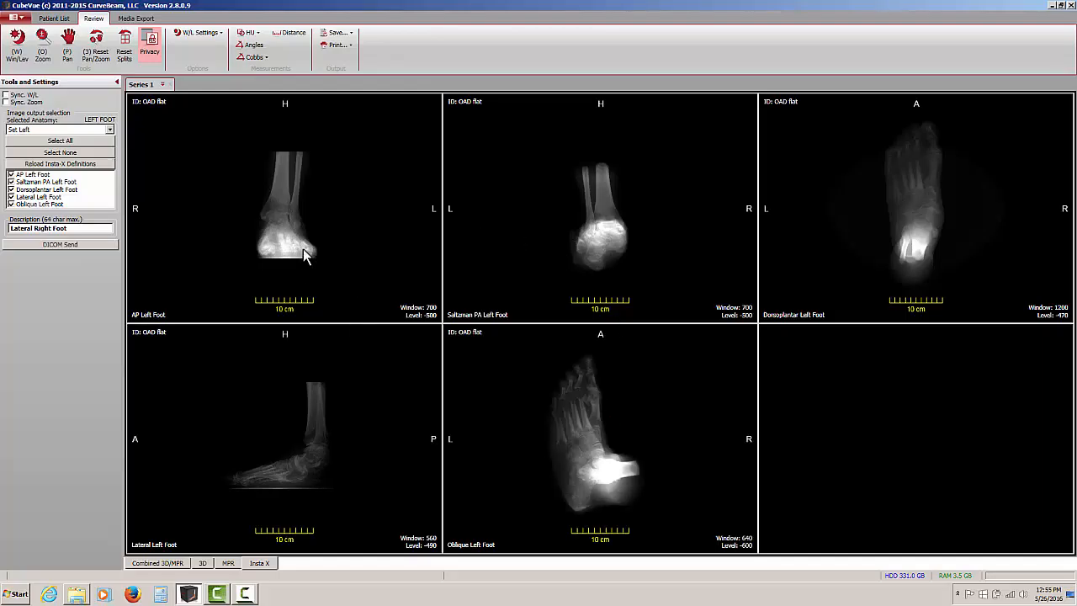
click(42, 164)
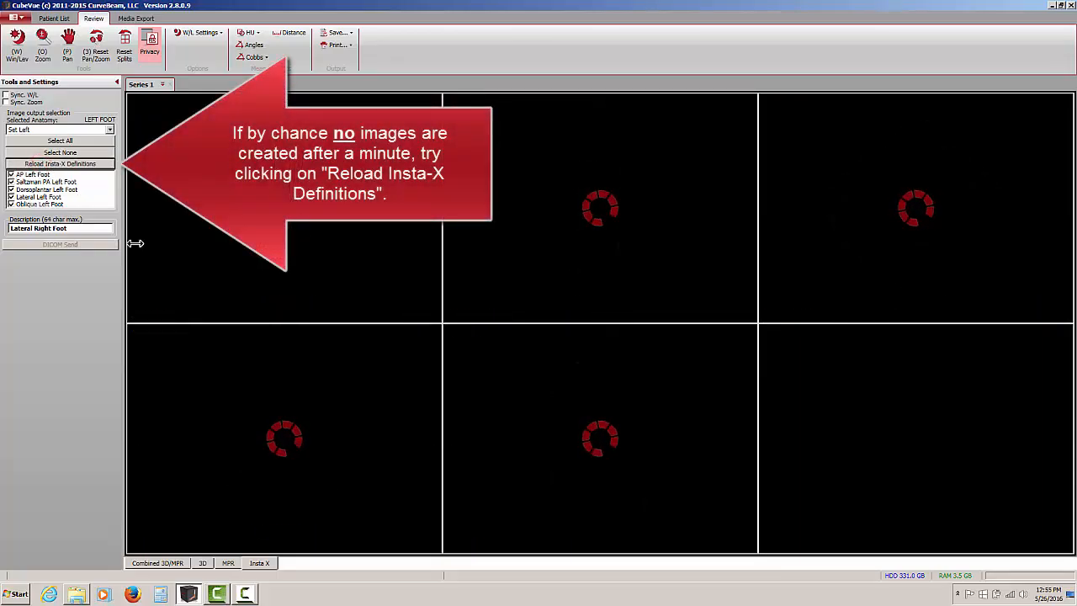